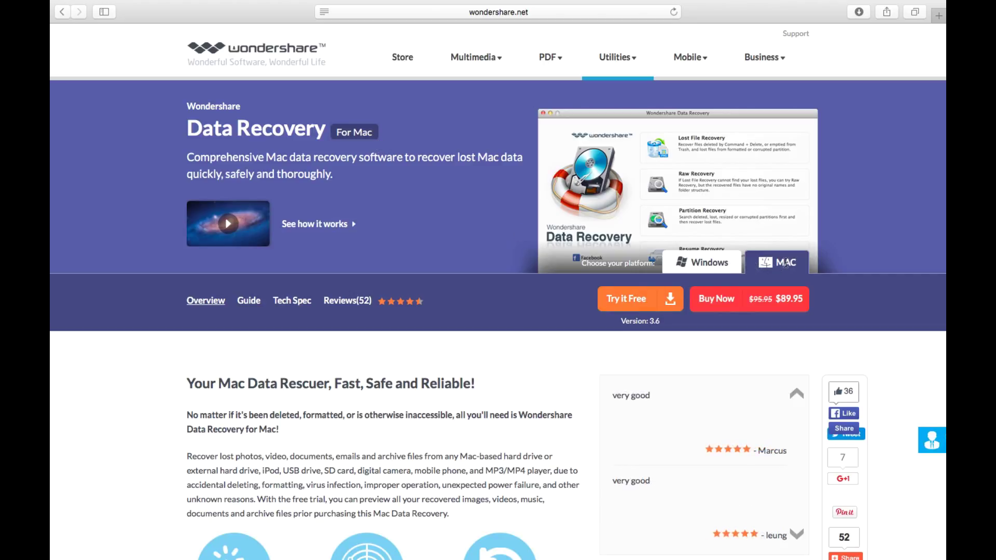
# Switch the product page to the Windows version and back to Mac.
pyautogui.click(714, 264)
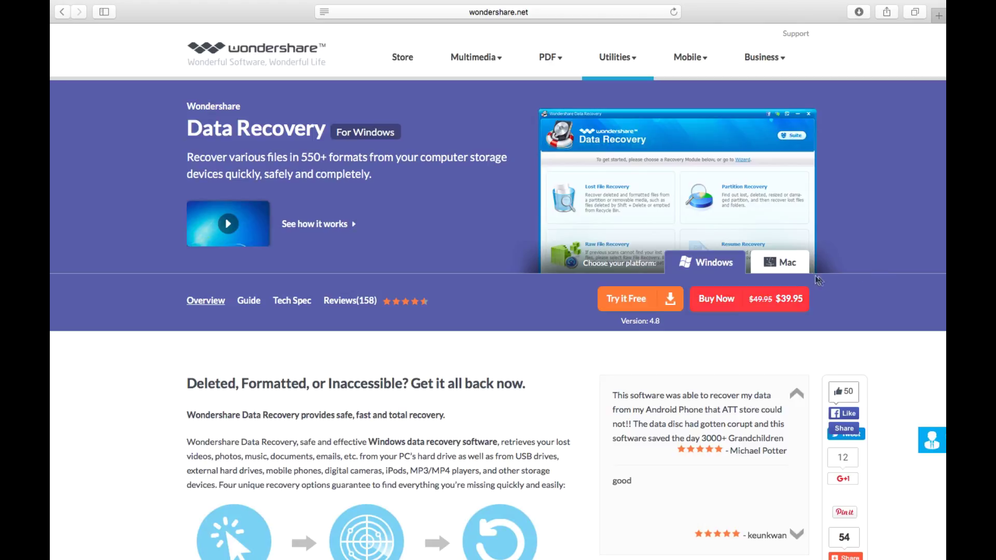
pyautogui.click(792, 270)
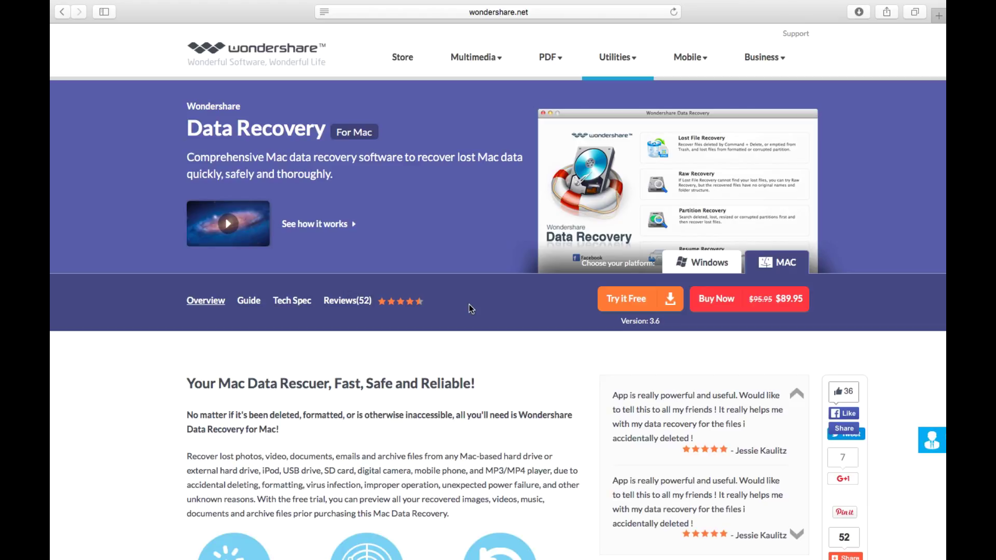
pyautogui.scroll(-7, 468, 304)
pyautogui.scroll(3, 540, 224)
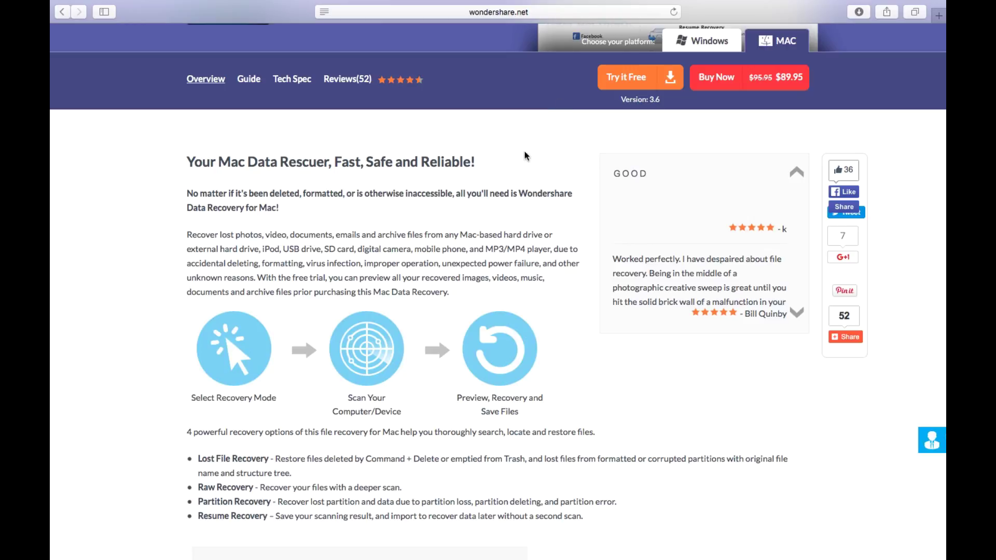
# Scroll down through the Mac product page.
pyautogui.scroll(-1, 511, 292)
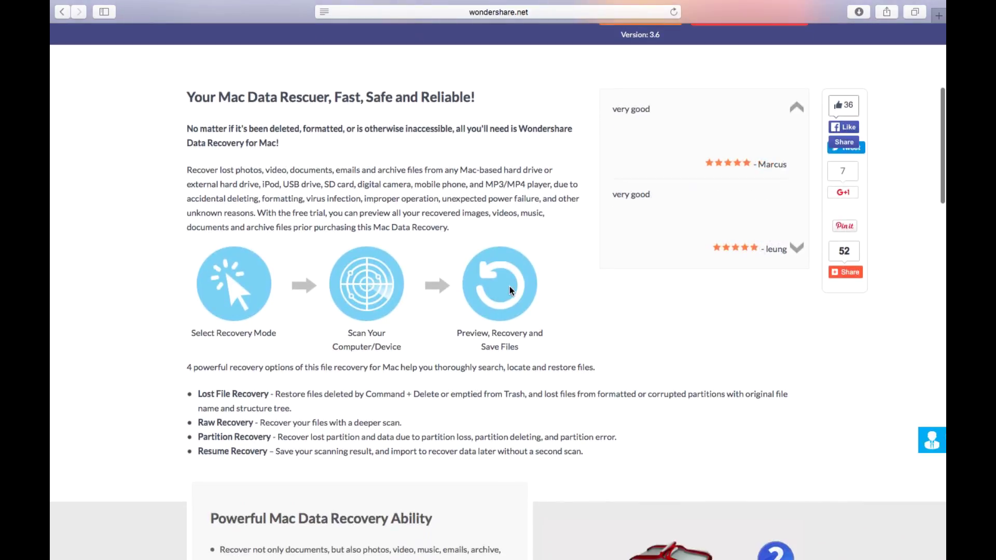
pyautogui.scroll(-3, 509, 288)
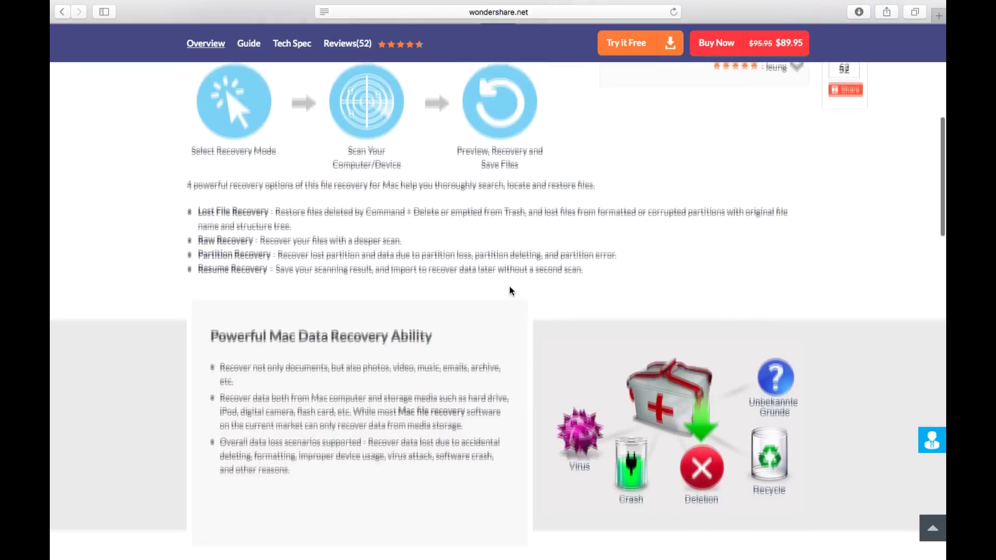
pyautogui.scroll(-3, 510, 291)
pyautogui.scroll(-2, 511, 291)
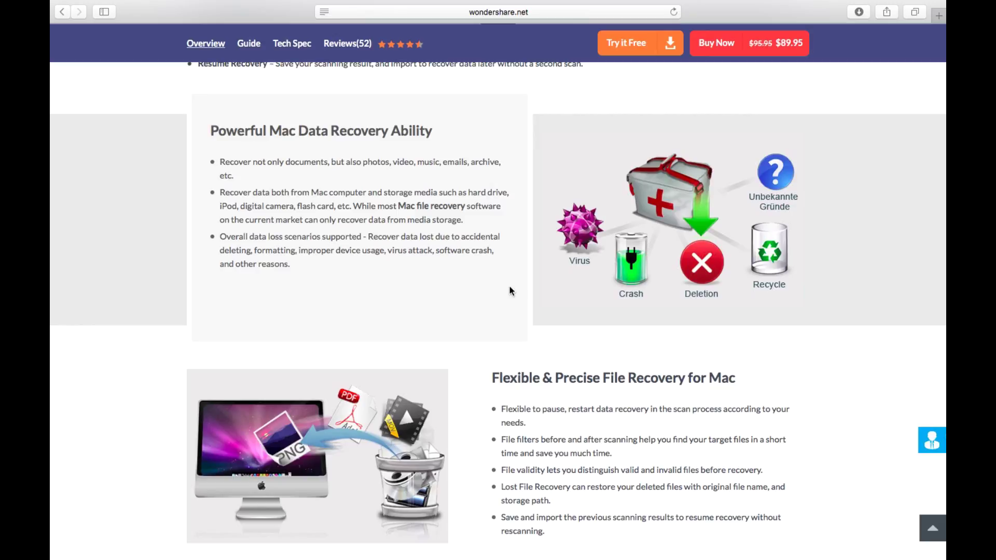
pyautogui.scroll(-3, 510, 292)
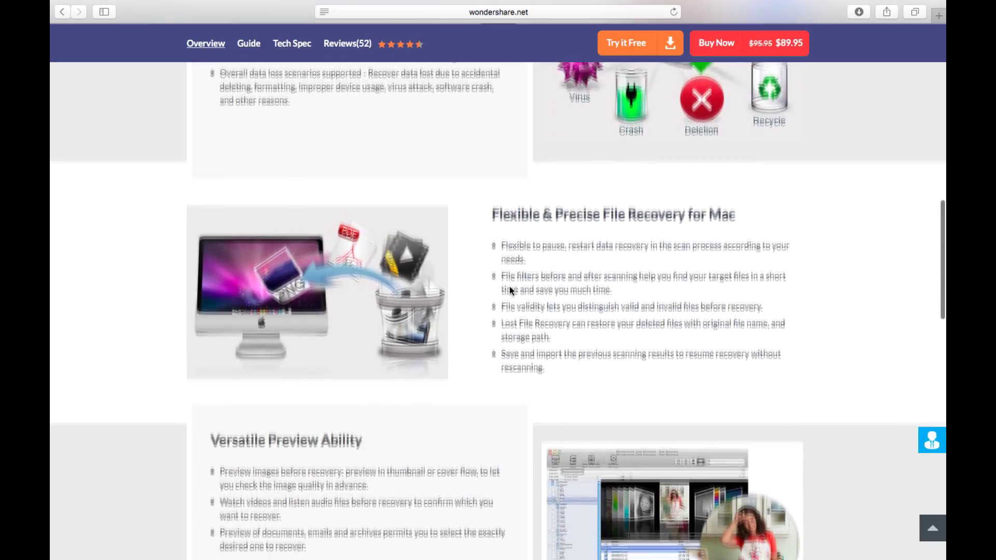
pyautogui.scroll(-5, 511, 290)
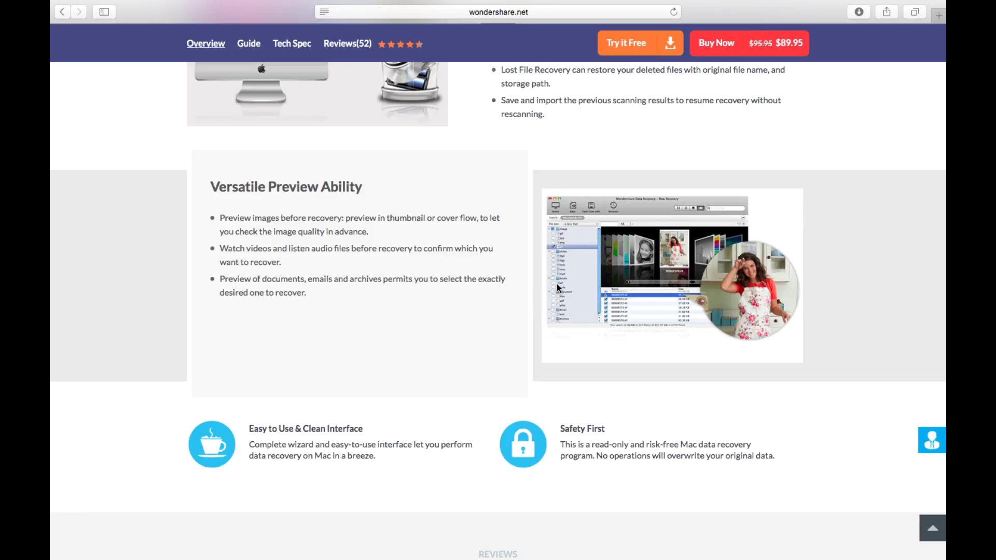
pyautogui.scroll(-3, 393, 309)
pyautogui.scroll(20, 393, 309)
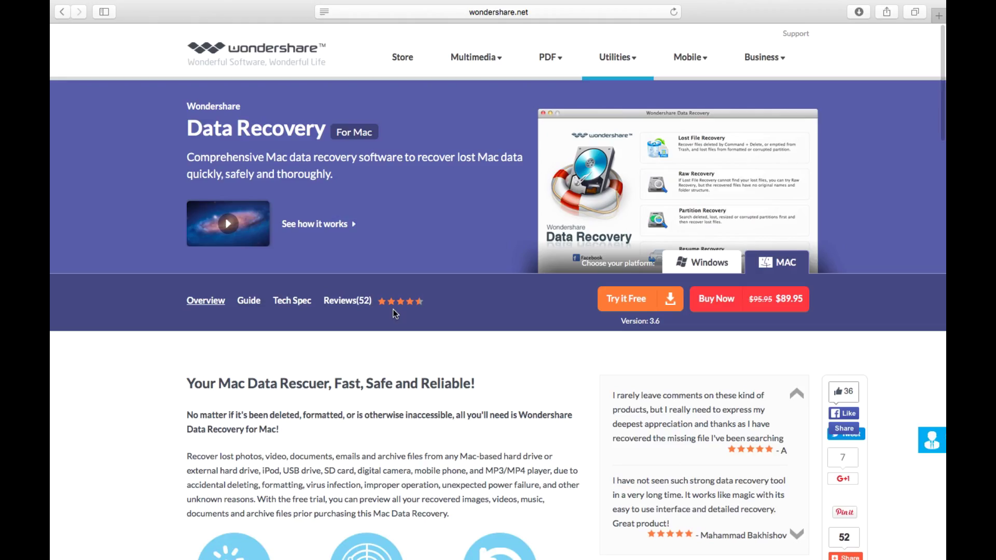
pyautogui.moveTo(111, 2)
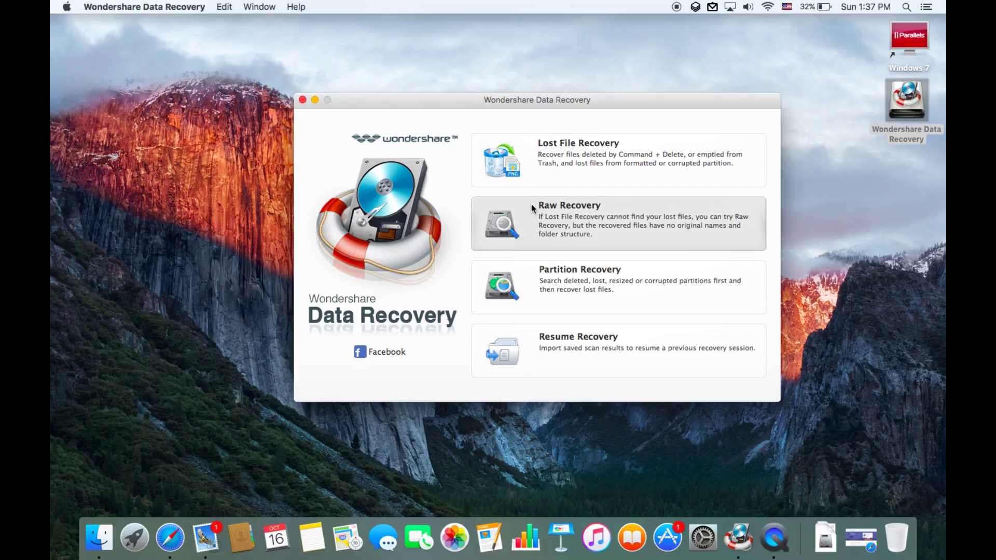
# Choose Lost File Recovery, refresh the drive list, and scan Macintosh HD.
pyautogui.click(534, 177)
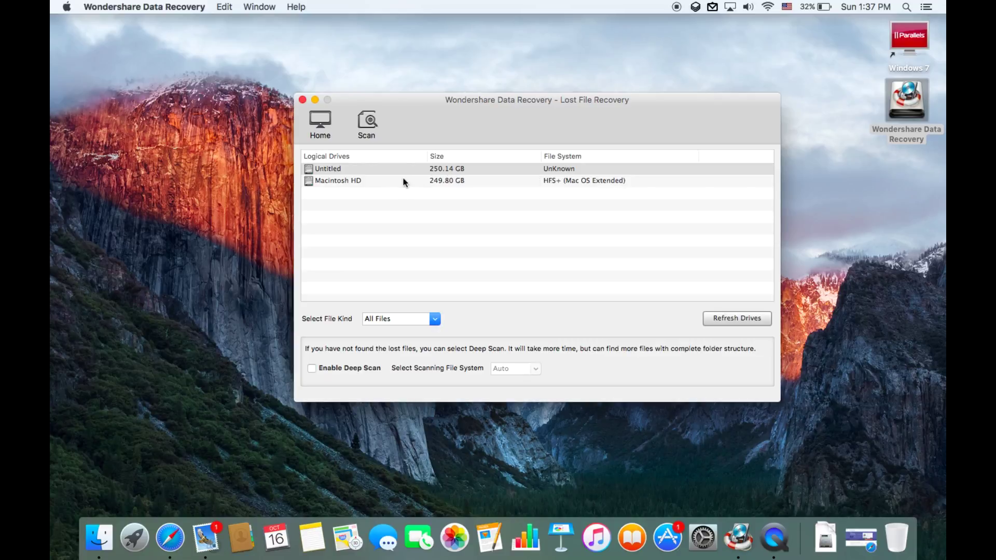
pyautogui.click(404, 180)
pyautogui.click(366, 169)
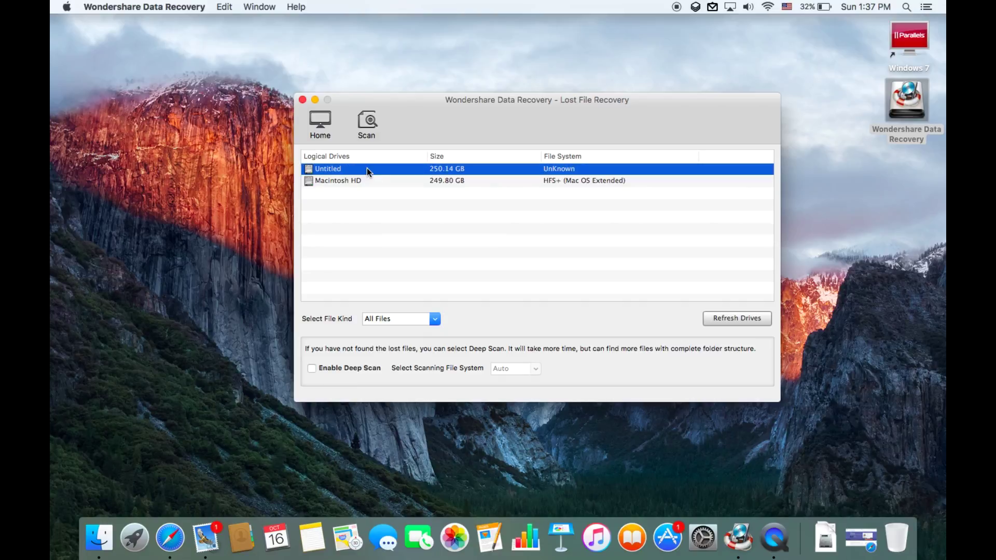
pyautogui.click(392, 182)
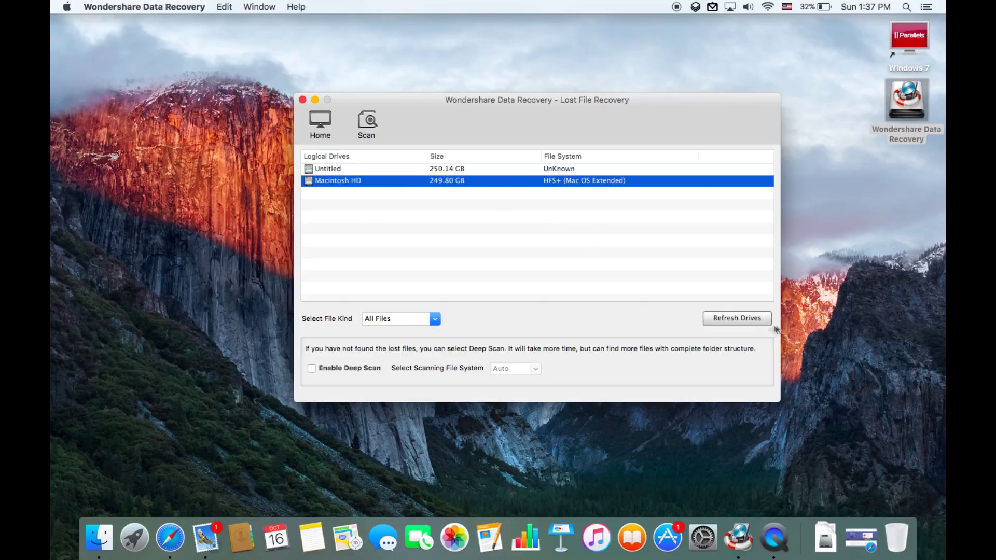
pyautogui.click(752, 320)
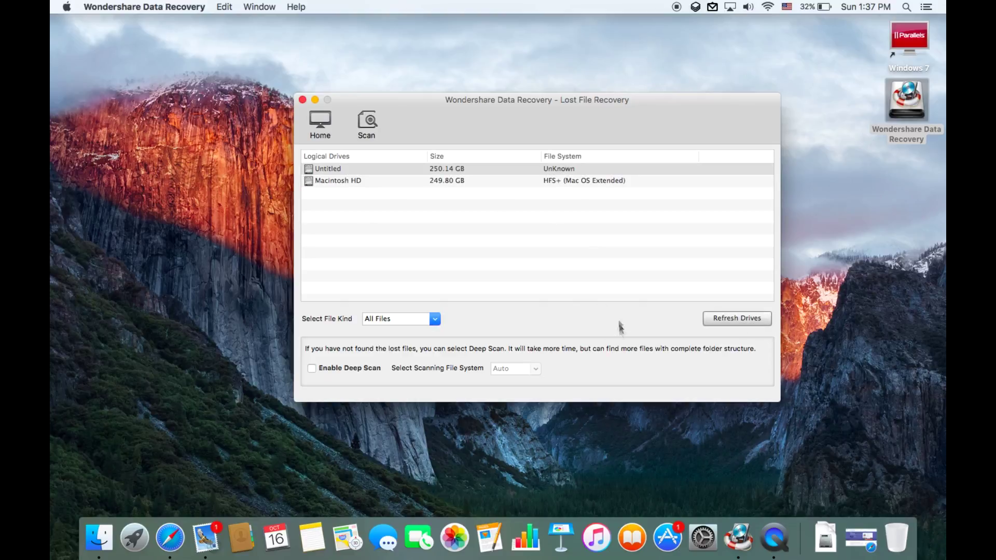
pyautogui.click(398, 181)
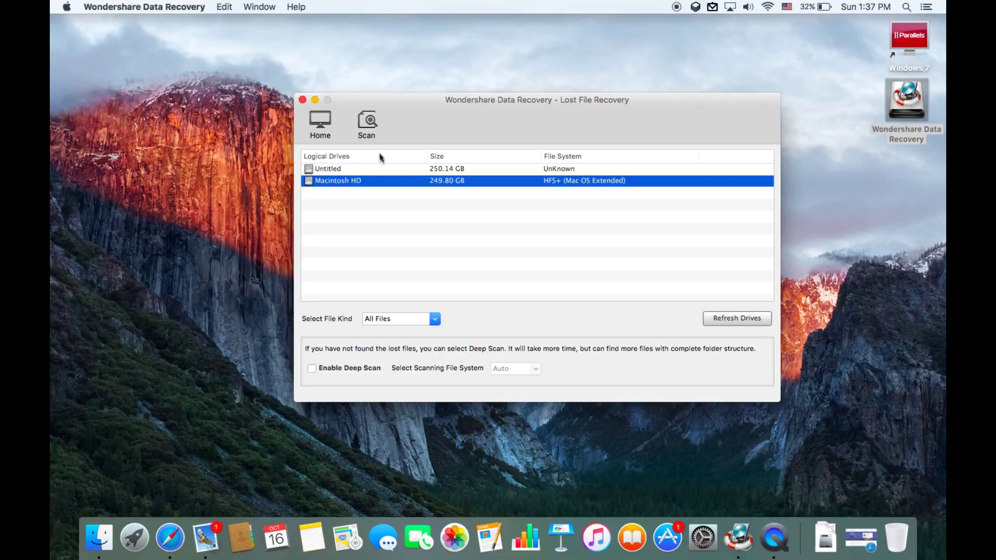
pyautogui.click(366, 122)
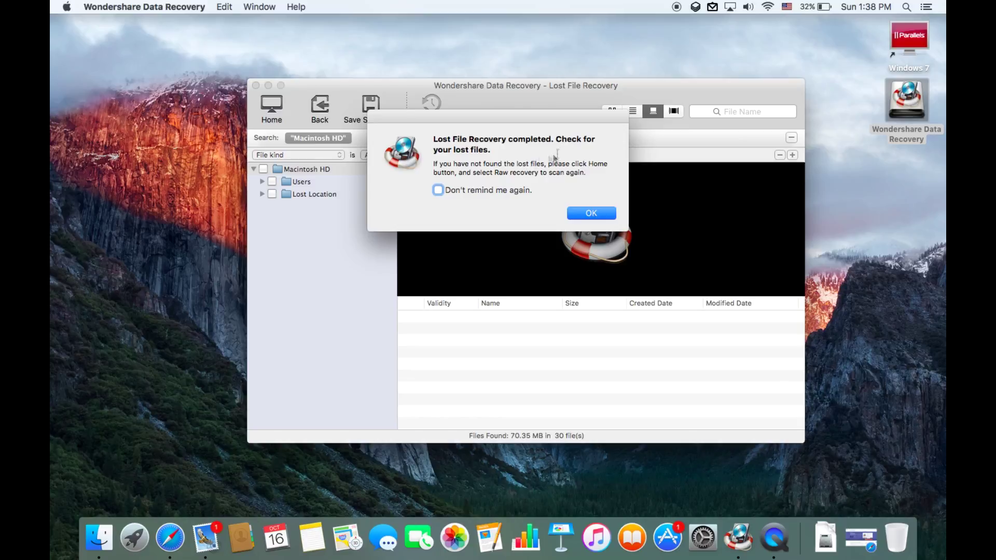
# Dismiss the scan-complete message, browse Lost Location, and select the Good file temp5174579.
pyautogui.click(585, 213)
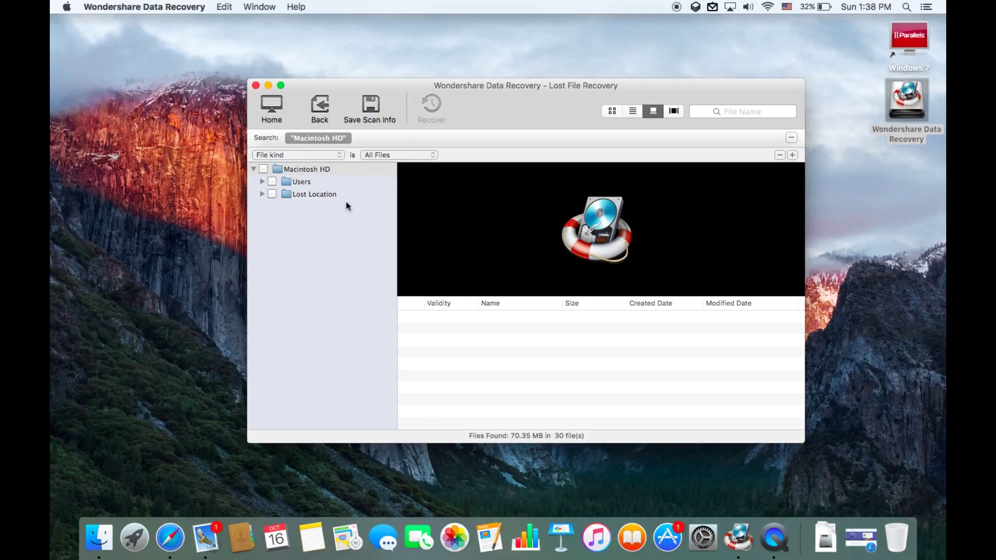
pyautogui.click(325, 196)
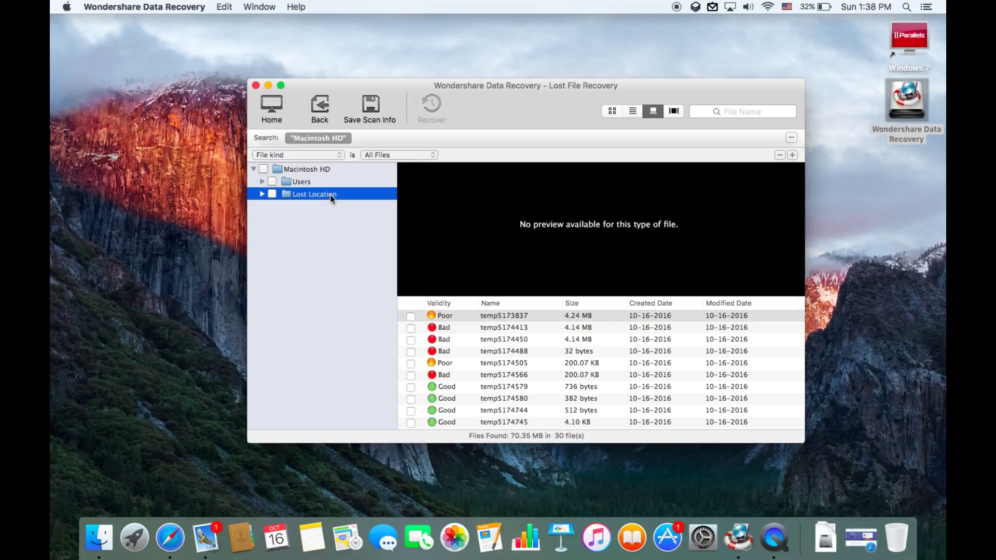
pyautogui.scroll(-1, 492, 347)
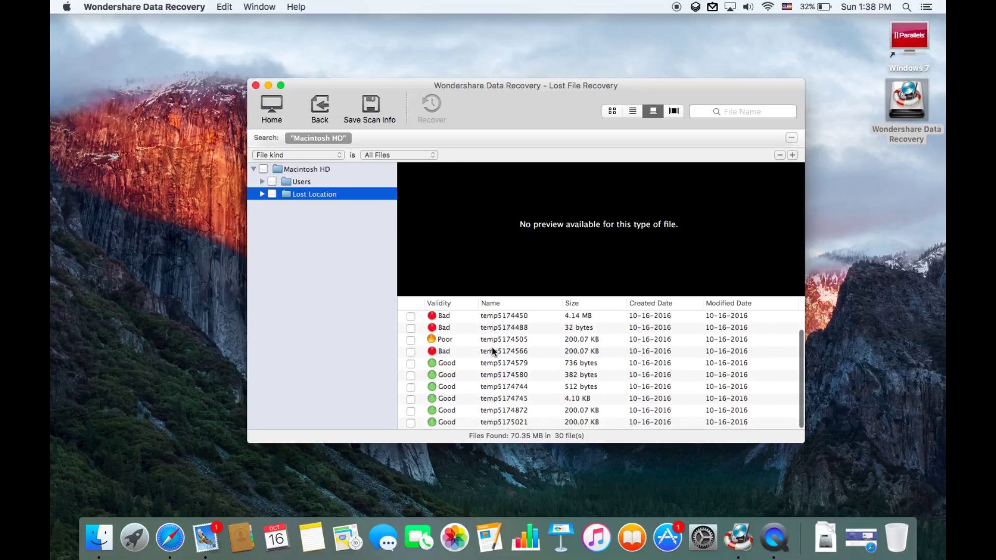
pyautogui.scroll(2, 492, 349)
pyautogui.scroll(-3, 491, 347)
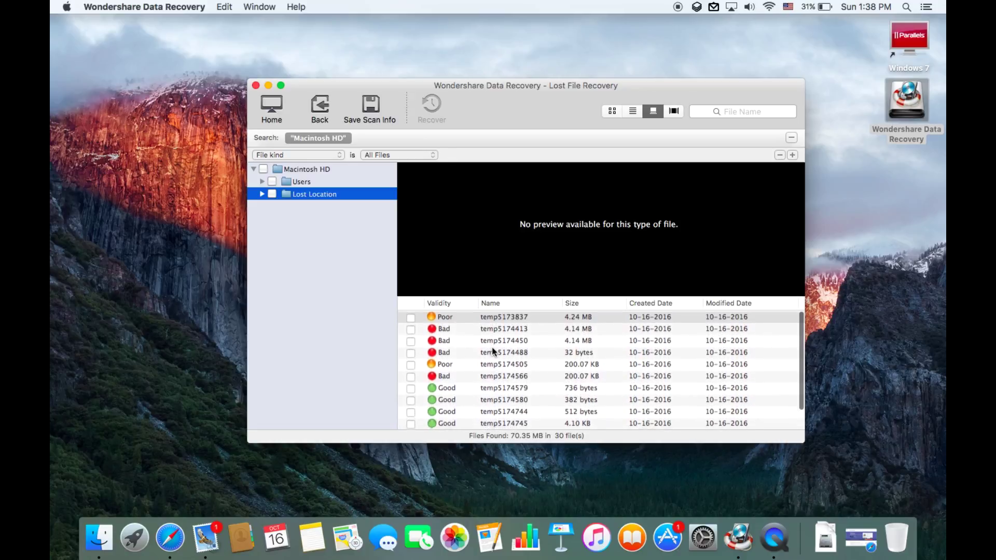
pyautogui.scroll(3, 491, 347)
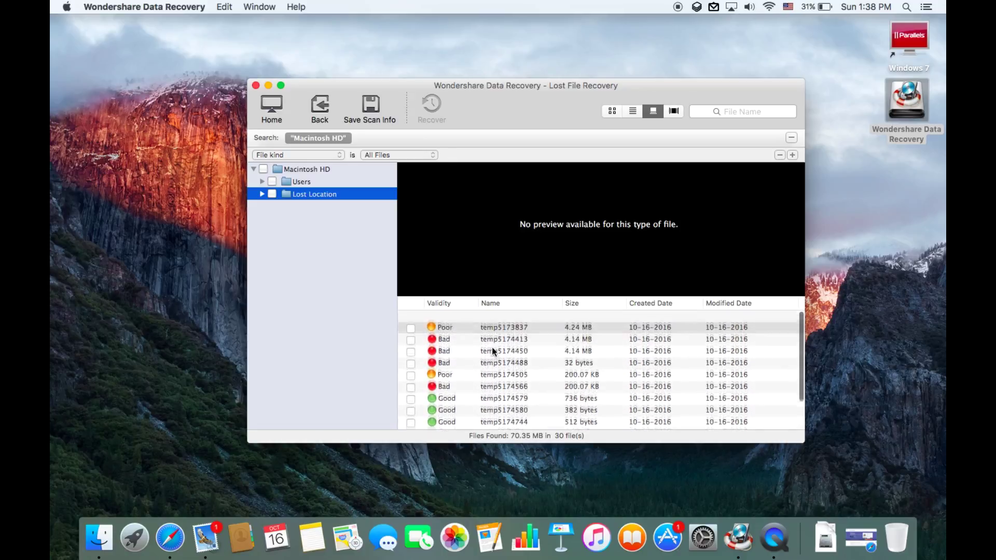
pyautogui.scroll(-2, 491, 347)
pyautogui.scroll(3, 492, 346)
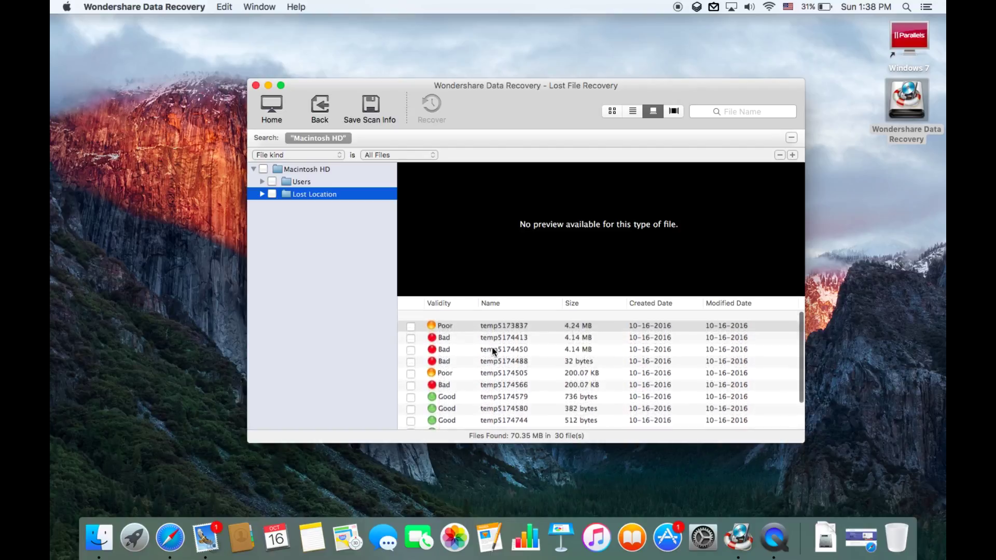
pyautogui.scroll(-3, 491, 347)
pyautogui.scroll(3, 491, 347)
pyautogui.scroll(-3, 491, 347)
pyautogui.scroll(3, 492, 347)
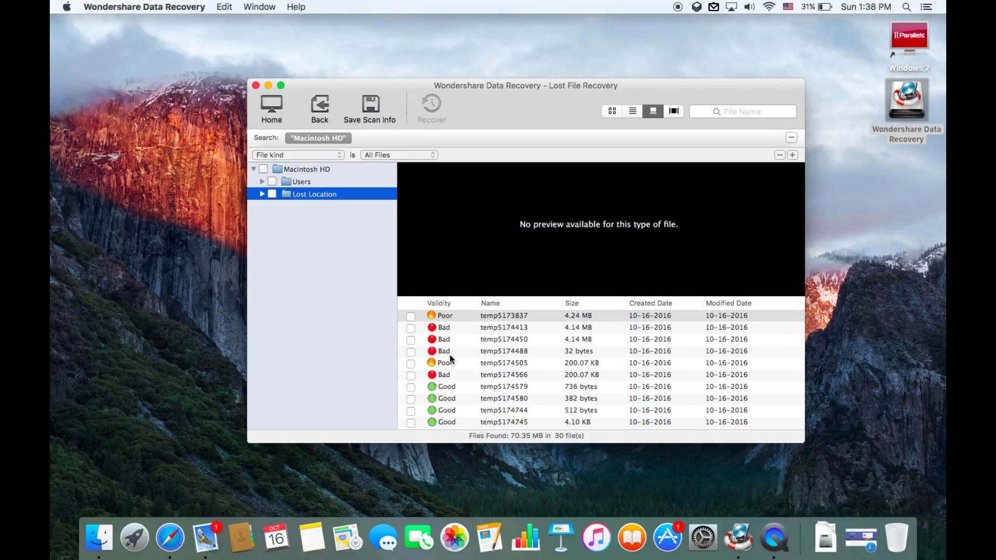
pyautogui.click(463, 385)
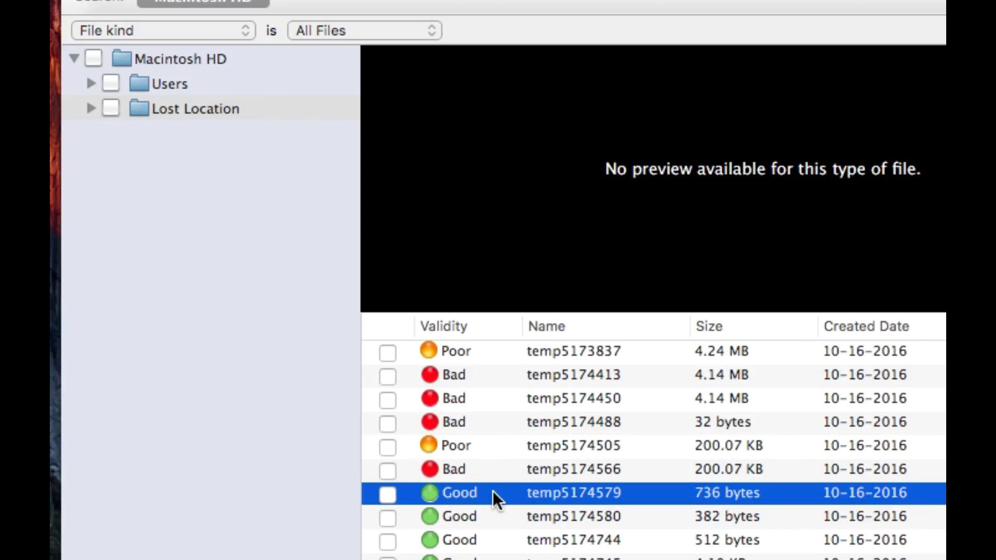
# Recover temp5174579 to the Desktop and decline saving the scan results.
pyautogui.click(384, 495)
pyautogui.click(432, 115)
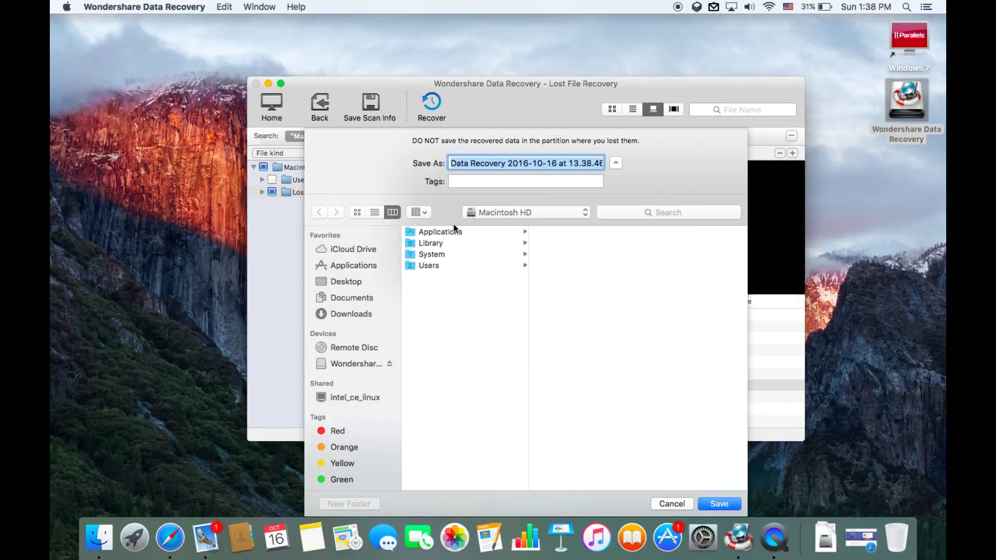
pyautogui.click(362, 281)
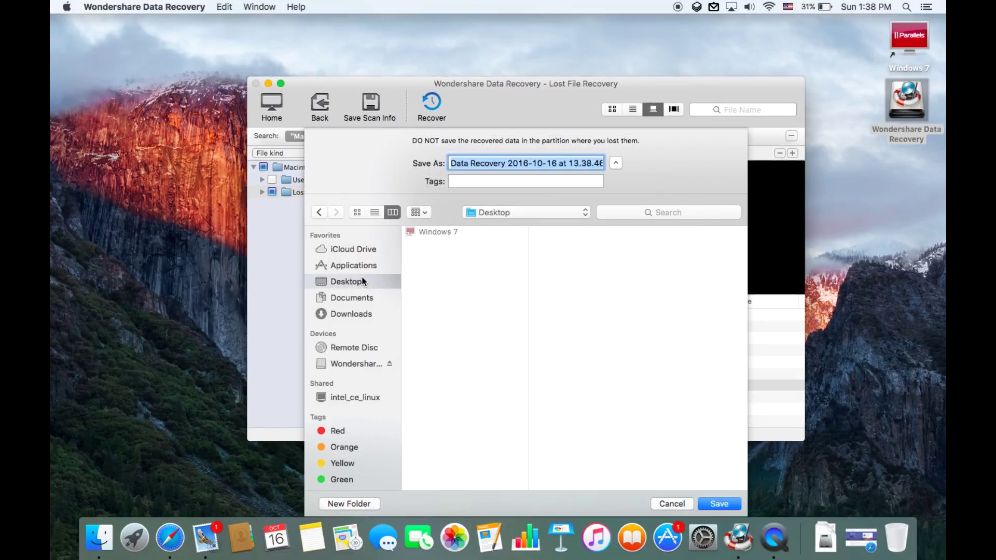
pyautogui.click(718, 504)
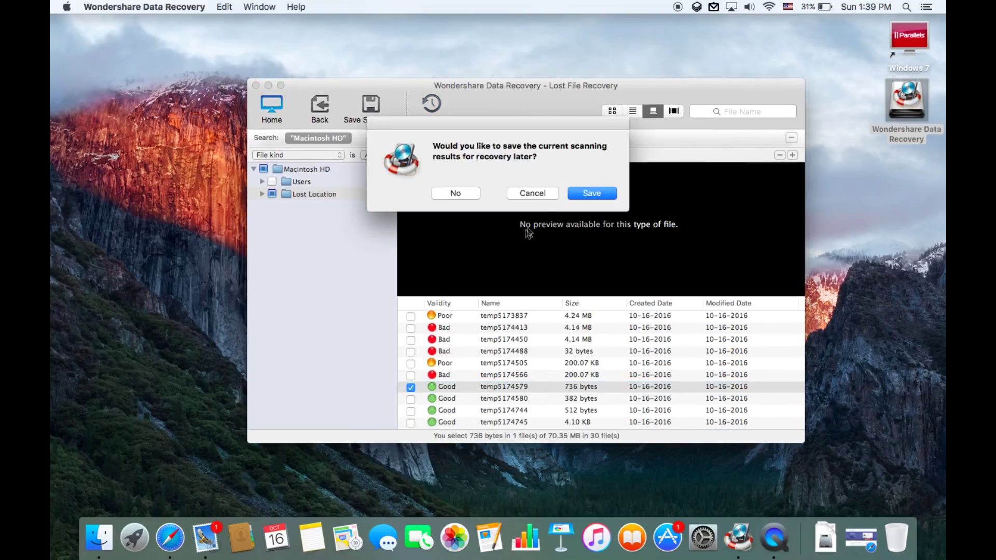
pyautogui.click(468, 194)
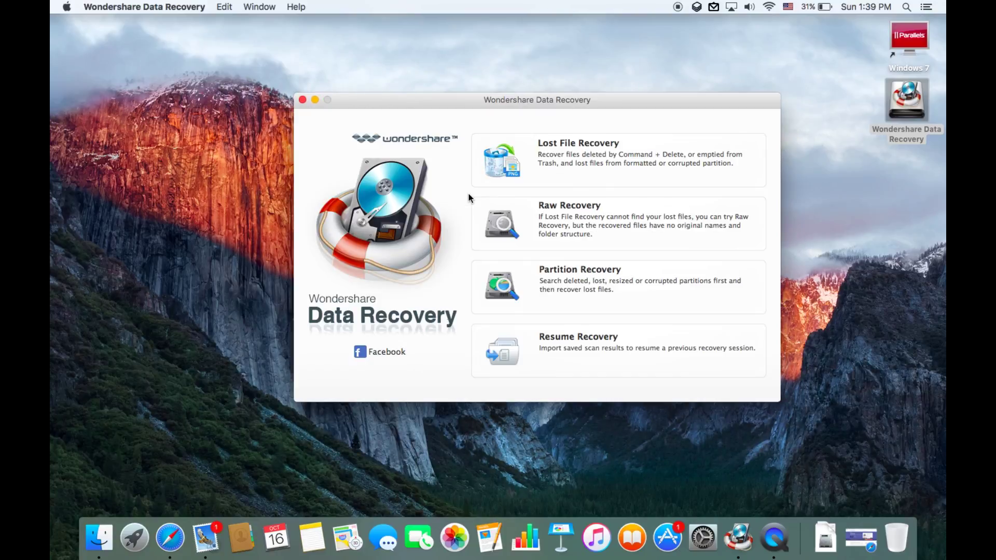